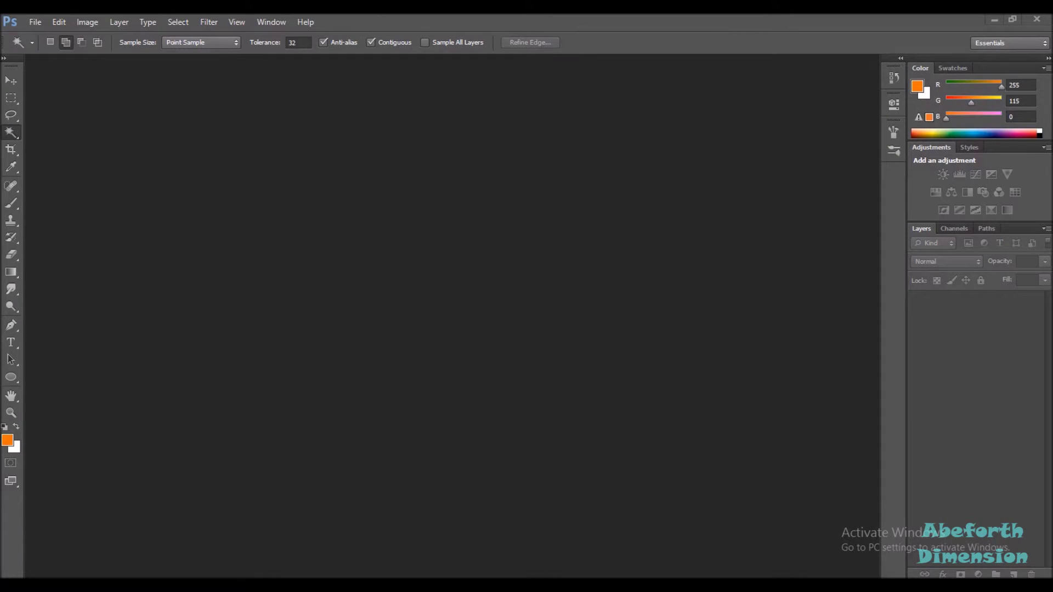
# Step: Open the TM08_normal.png tile normal map in the empty Photoshop workspace
pyautogui.moveTo(1048, 424); pyautogui.dragTo(470, 295)
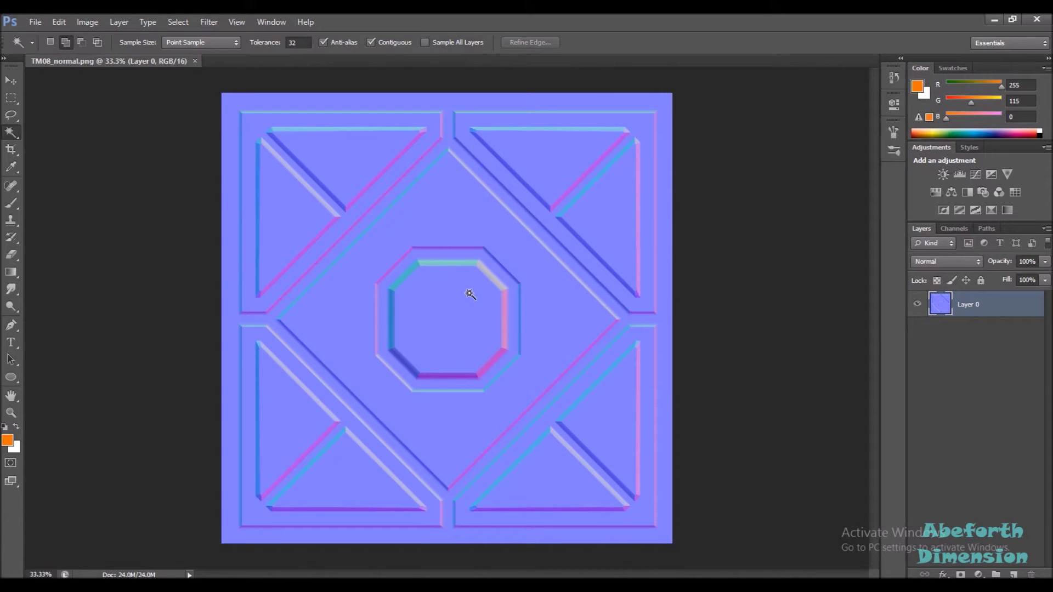
# Step: Add an empty Layer 1 above the normal map, keeping the normal map layer active
pyautogui.click(14, 79)
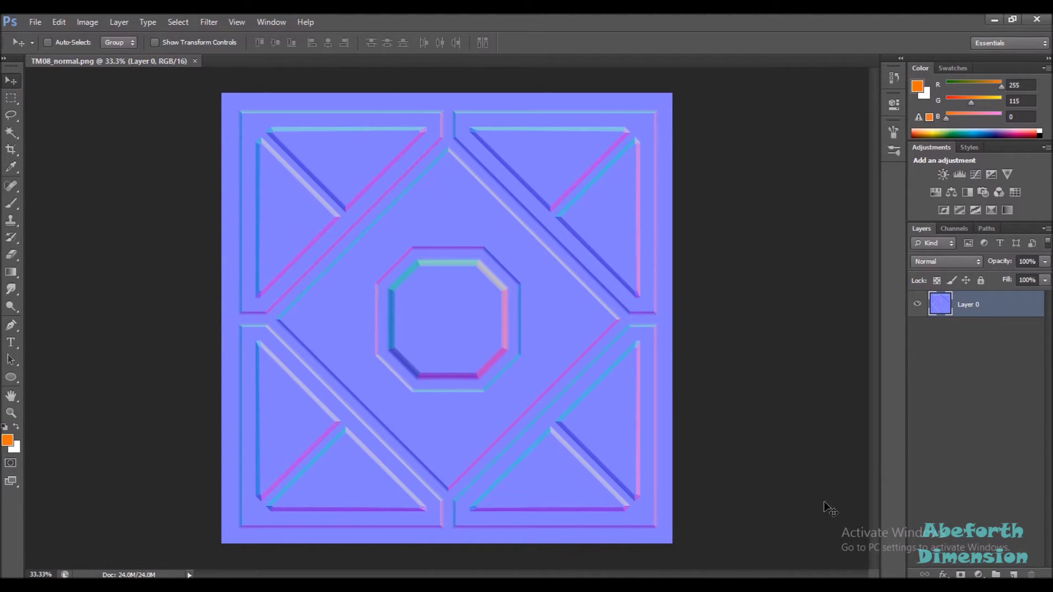
pyautogui.click(1014, 575)
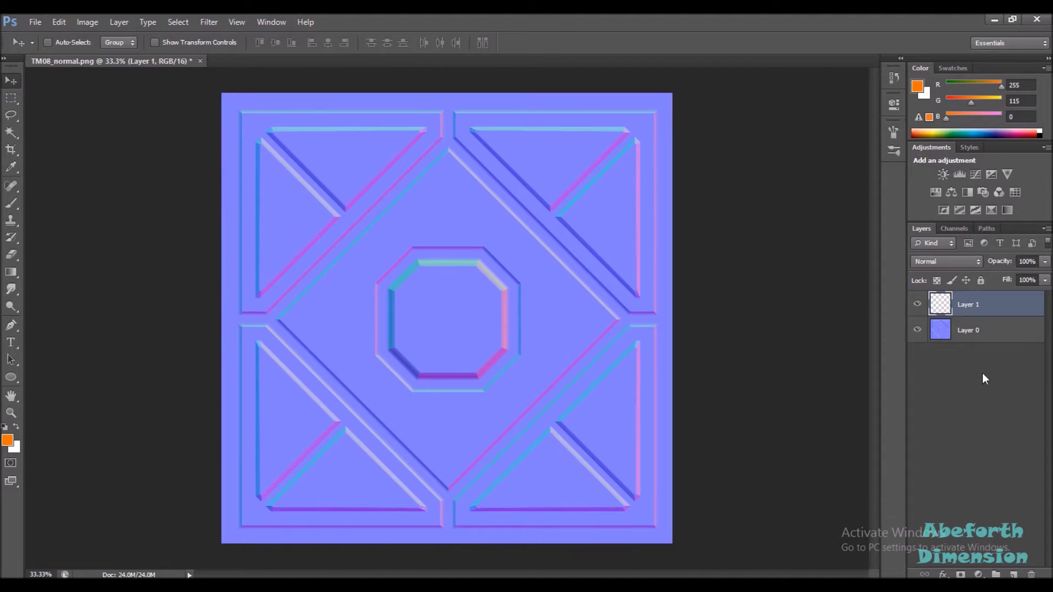
pyautogui.click(975, 332)
# Step: Select the whole central octagon, bevel included, with Quick Selection
pyautogui.press('q')
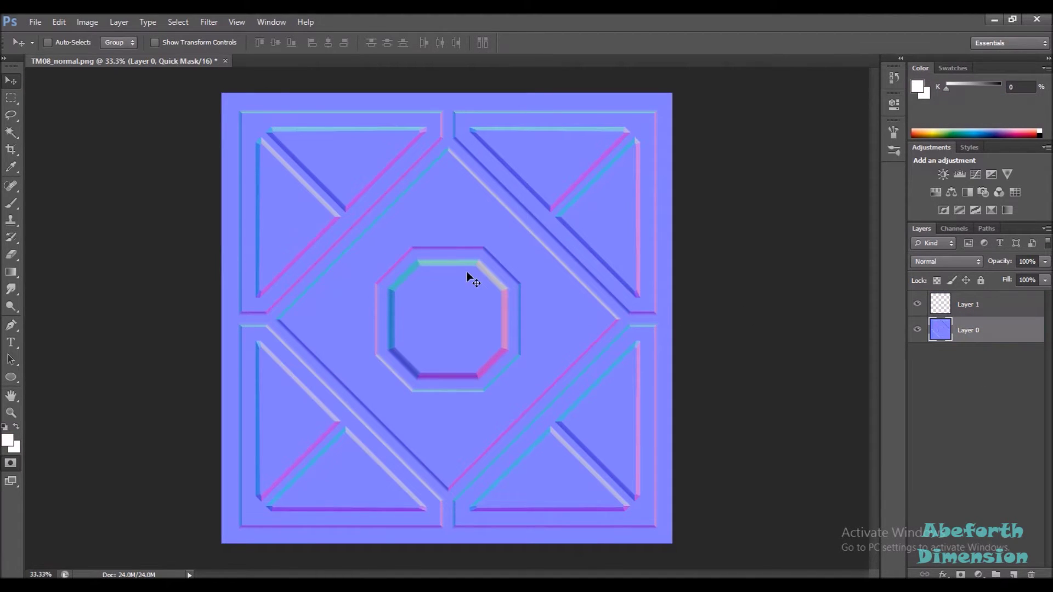
pyautogui.press('w')
pyautogui.press('q')
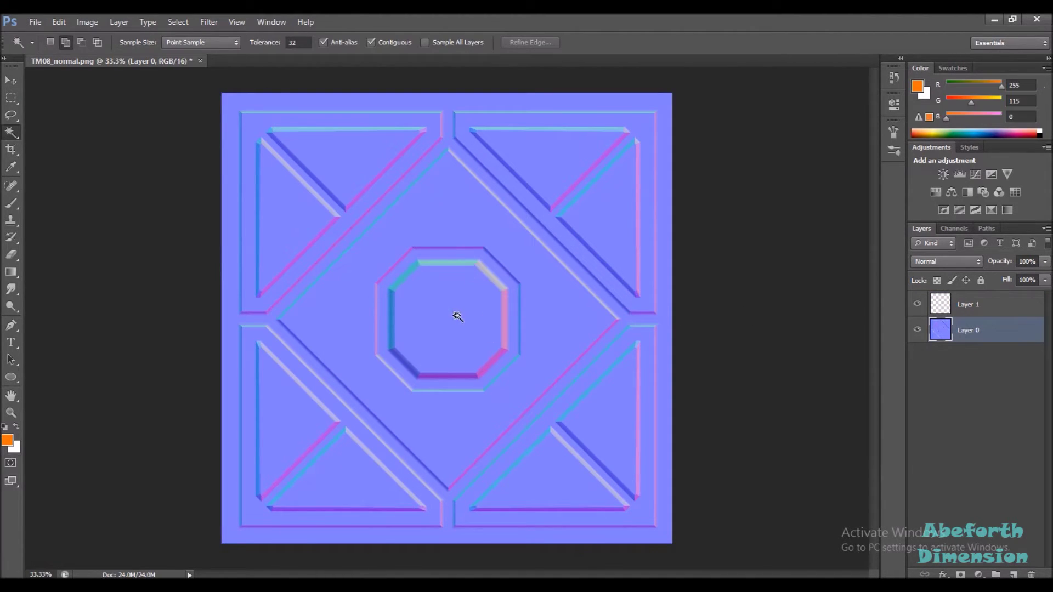
pyautogui.click(457, 315)
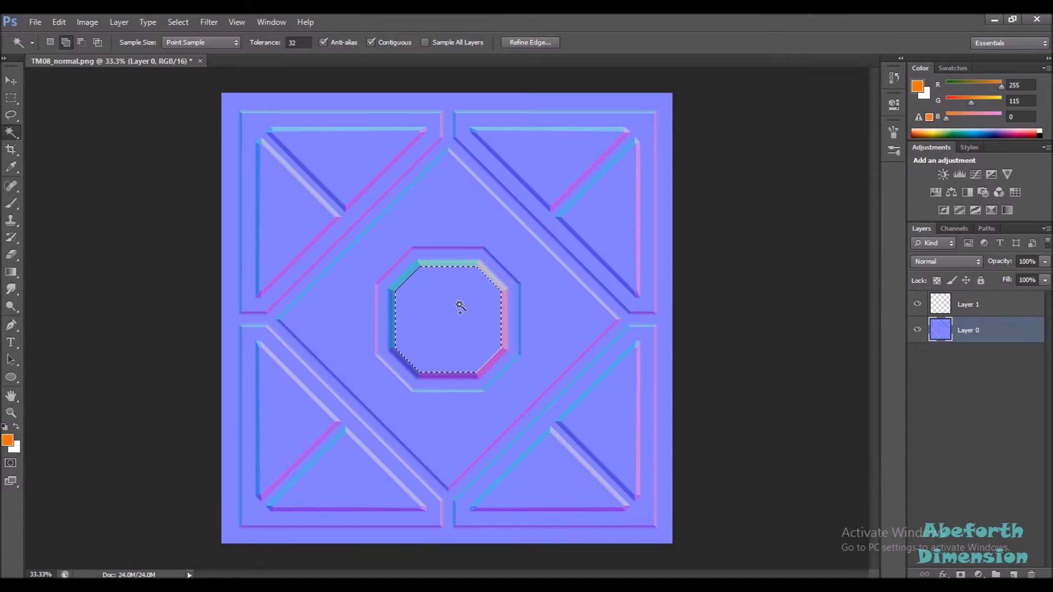
pyautogui.hotkey('ctrl', '+')
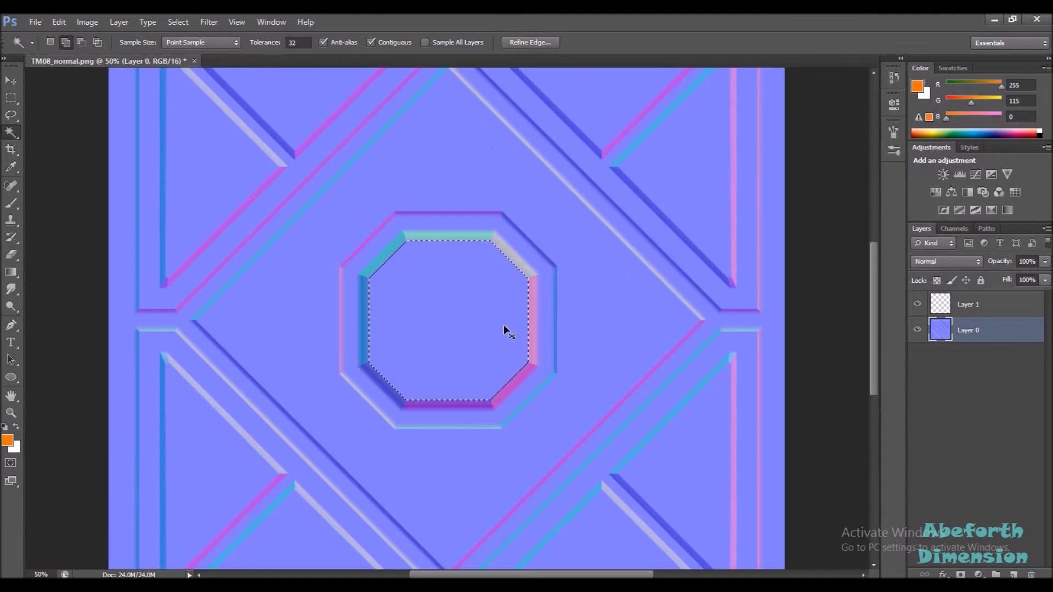
pyautogui.keyDown('shift'); pyautogui.click(507, 250); pyautogui.keyUp('shift')
pyautogui.hotkey('ctrl', 'd')
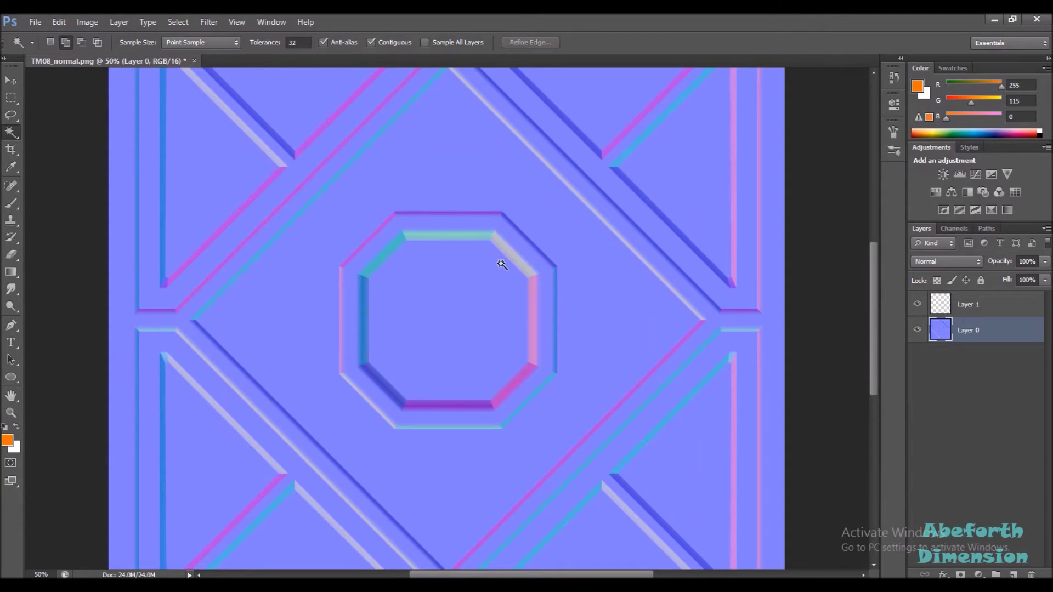
pyautogui.rightClick(11, 133)
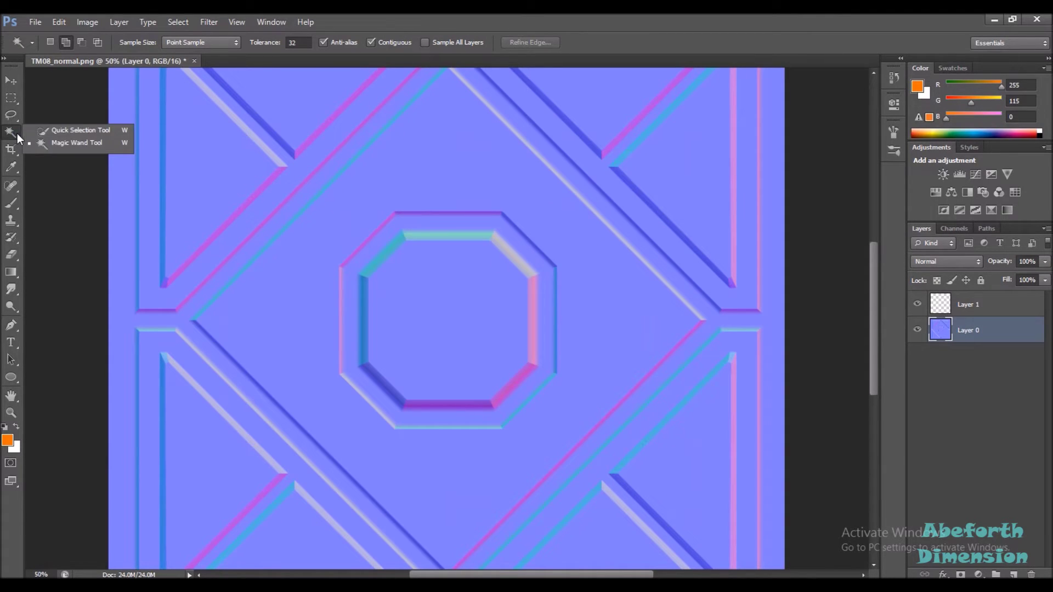
pyautogui.click(70, 134)
pyautogui.moveTo(446, 249)
pyautogui.mouseDown()
pyautogui.moveTo(419, 238)
pyautogui.moveTo(372, 310)
pyautogui.moveTo(374, 369)
pyautogui.moveTo(396, 400)
pyautogui.moveTo(469, 384)
pyautogui.mouseUp()
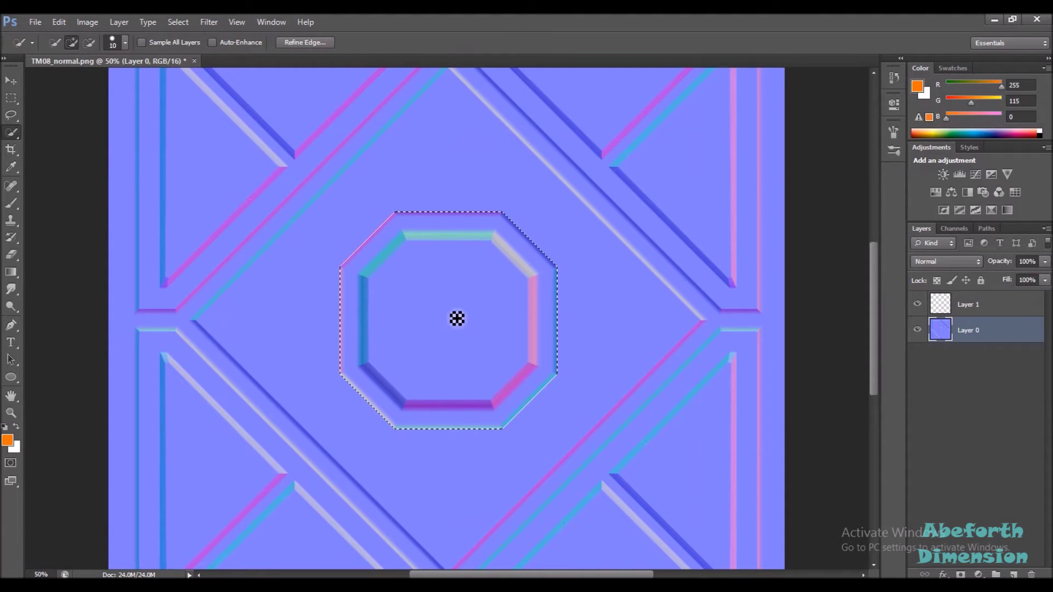
# Step: Brush pure red (G 0) into the octagon on Layer 1, deselect, and hide Layer 1
pyautogui.click(965, 305)
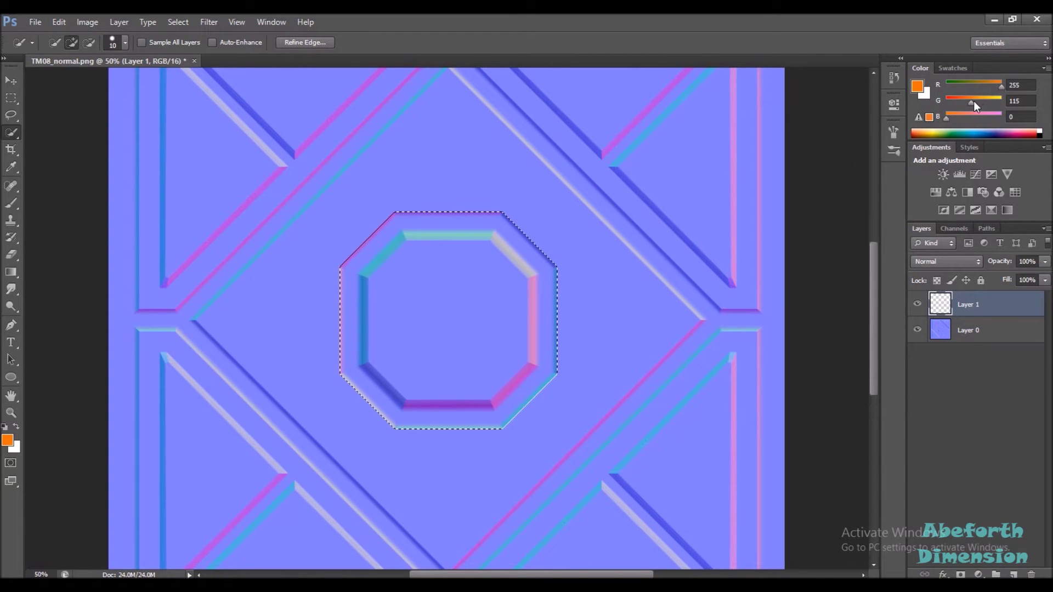
pyautogui.moveTo(973, 102); pyautogui.dragTo(946, 102)
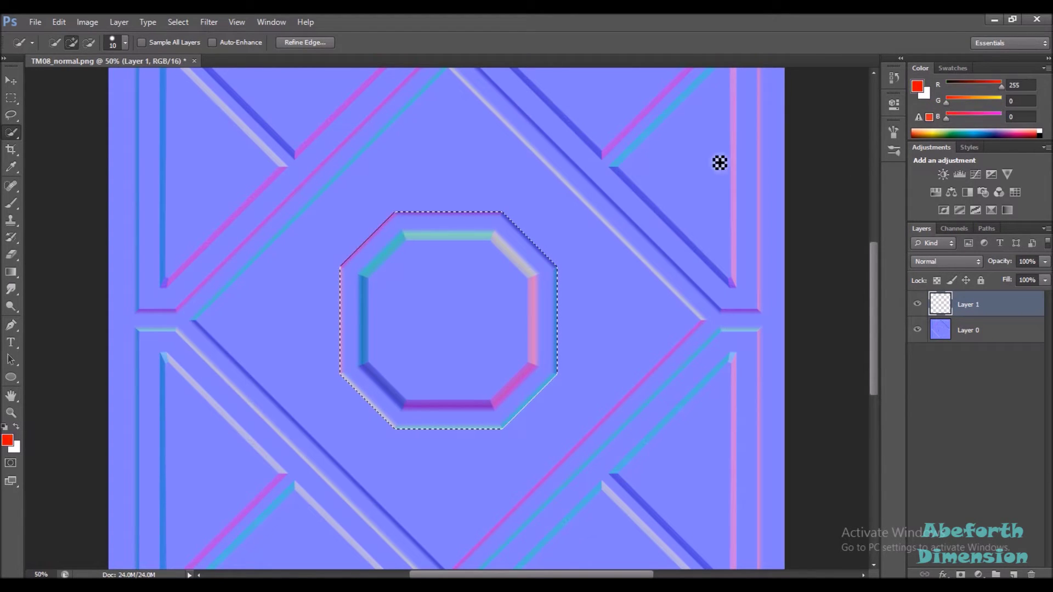
pyautogui.press('b')
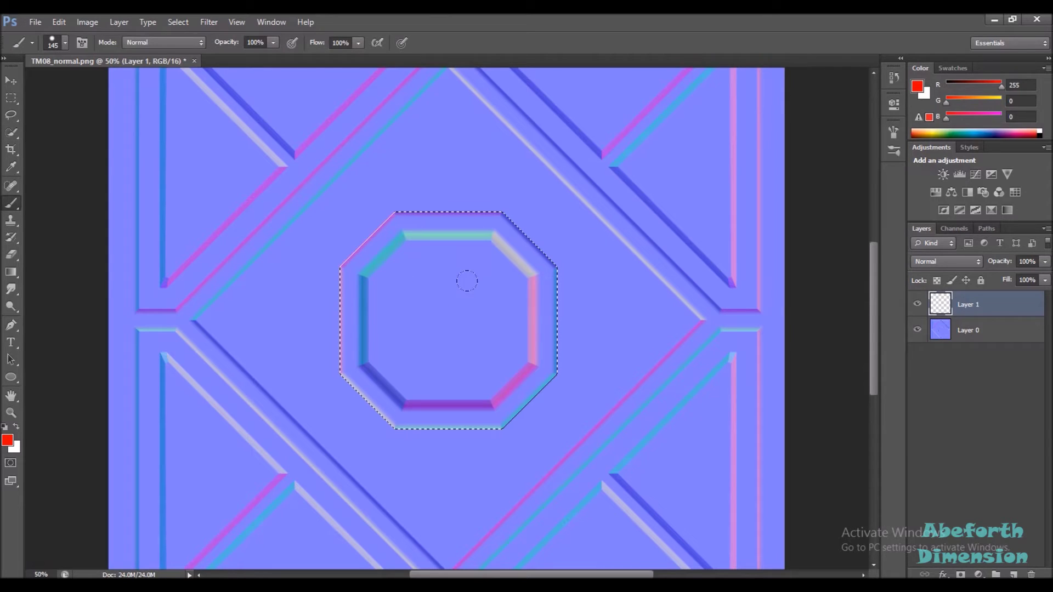
pyautogui.moveTo(455, 275)
pyautogui.mouseDown()
pyautogui.moveTo(505, 194)
pyautogui.moveTo(837, 238)
pyautogui.moveTo(845, 323)
pyautogui.moveTo(610, 376)
pyautogui.moveTo(710, 418)
pyautogui.mouseUp()
pyautogui.hotkey('ctrl', 'd')
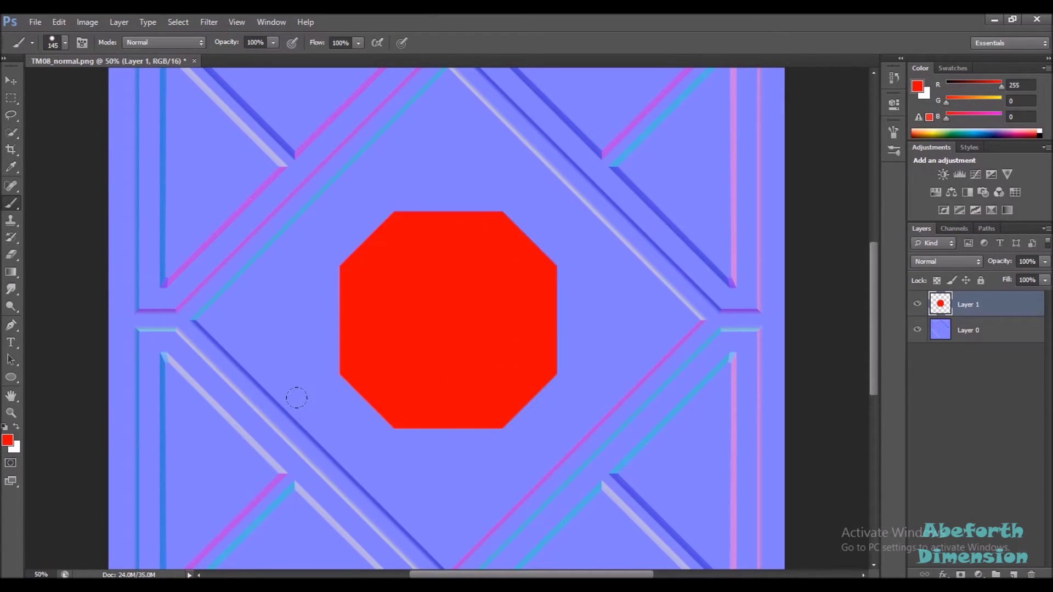
pyautogui.click(917, 305)
# Step: Add an empty Layer 2 above the normal map and clear a stray selection
pyautogui.click(982, 338)
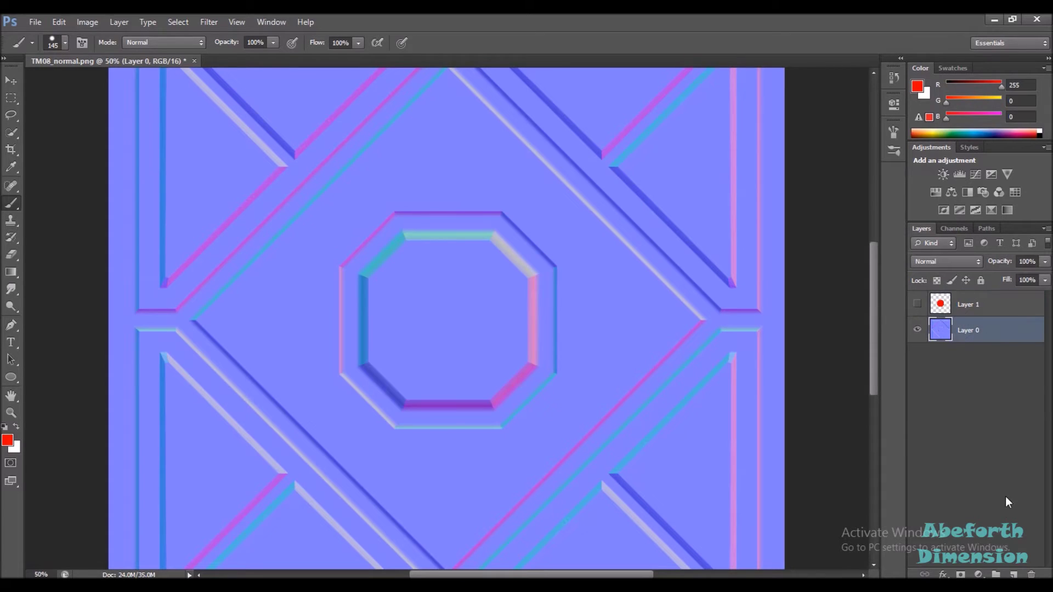
pyautogui.click(1014, 574)
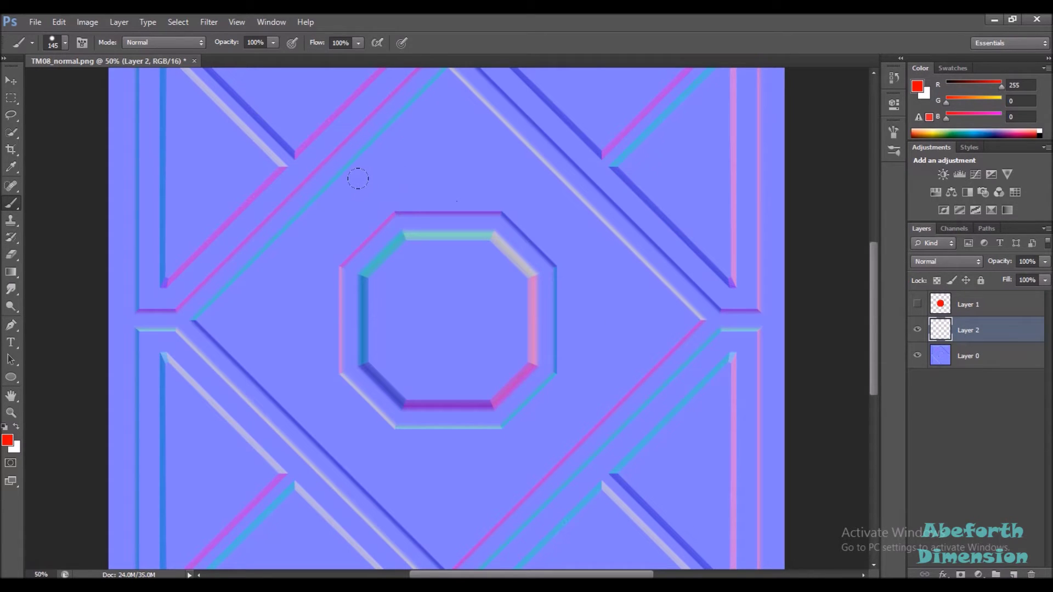
pyautogui.press('w')
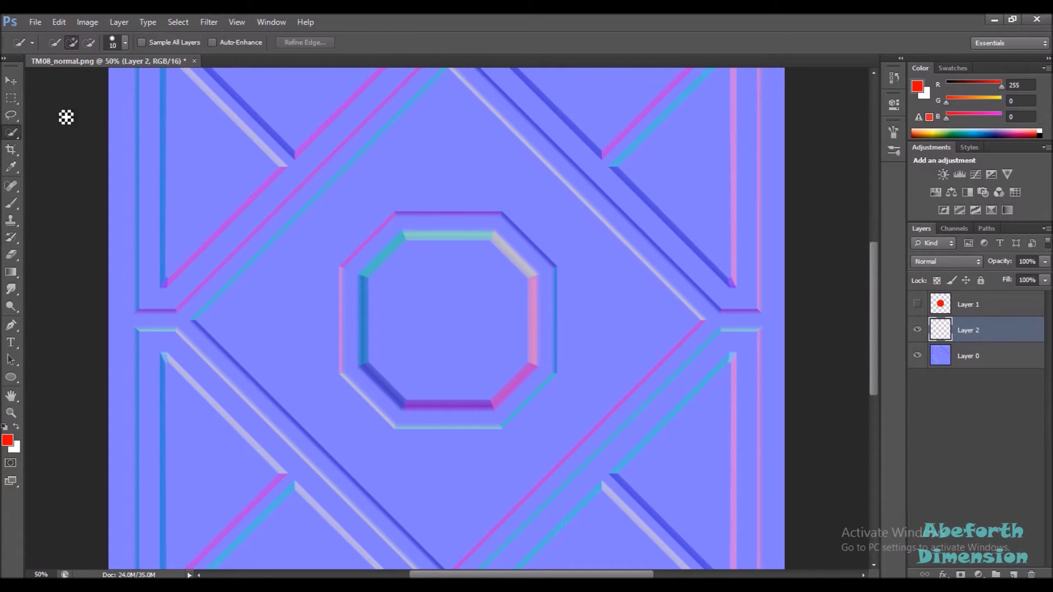
pyautogui.rightClick(15, 132)
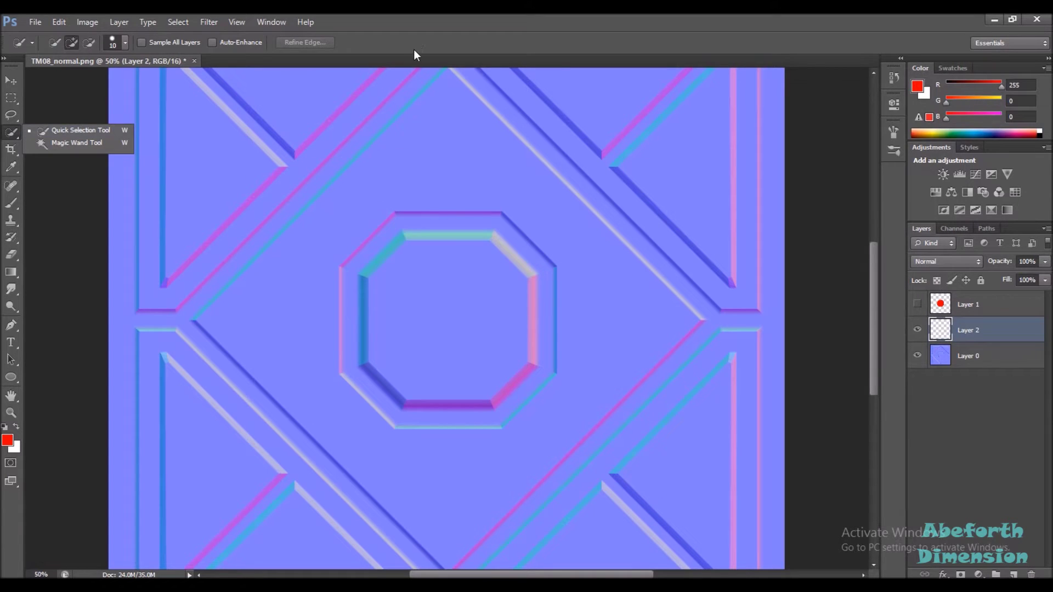
pyautogui.click(351, 185)
pyautogui.scroll(3, 384, 241)
pyautogui.hscroll(-3, 384, 241)
pyautogui.moveTo(356, 213)
pyautogui.mouseDown()
pyautogui.moveTo(328, 248)
pyautogui.moveTo(318, 308)
pyautogui.moveTo(324, 400)
pyautogui.mouseUp()
pyautogui.hotkey('ctrl', 'd')
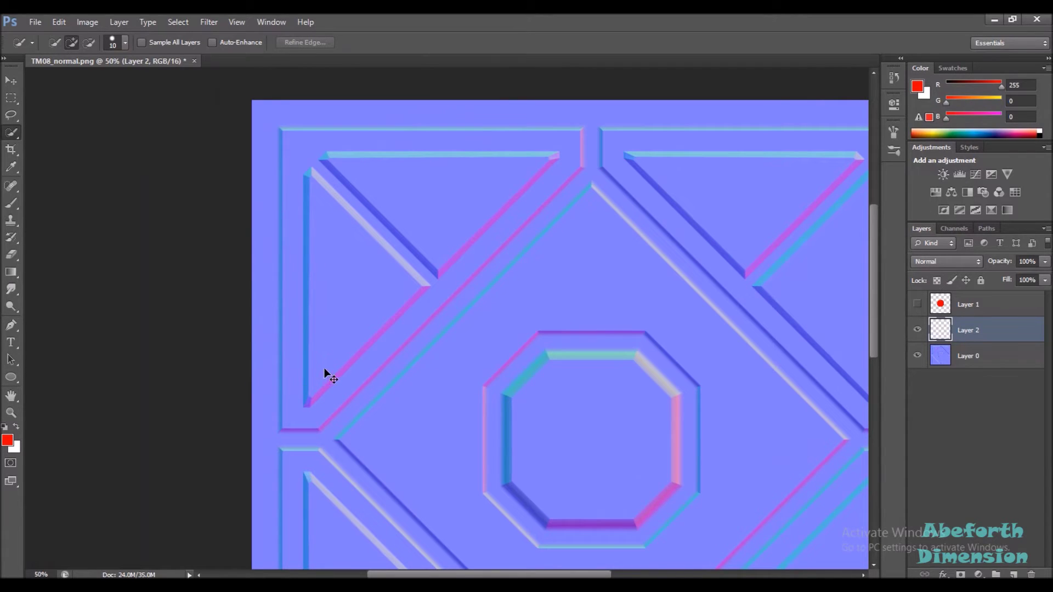
# Step: Magic-wand select the top-left corner triangle and its left edge strip on the normal map
pyautogui.rightClick(10, 133)
pyautogui.click(77, 142)
pyautogui.click(318, 253)
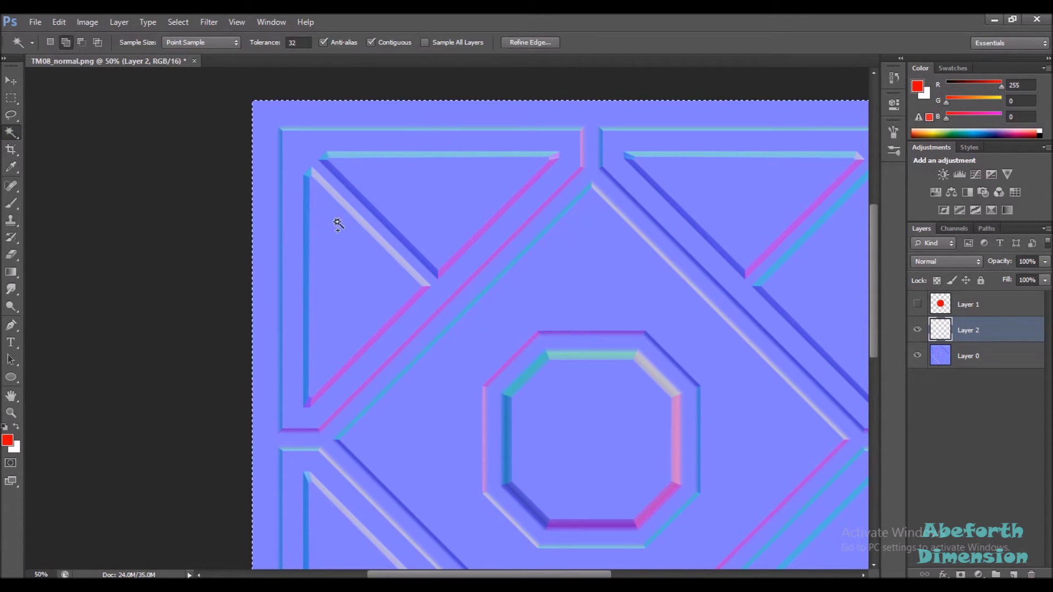
pyautogui.hotkey('ctrl', 'd')
pyautogui.click(974, 357)
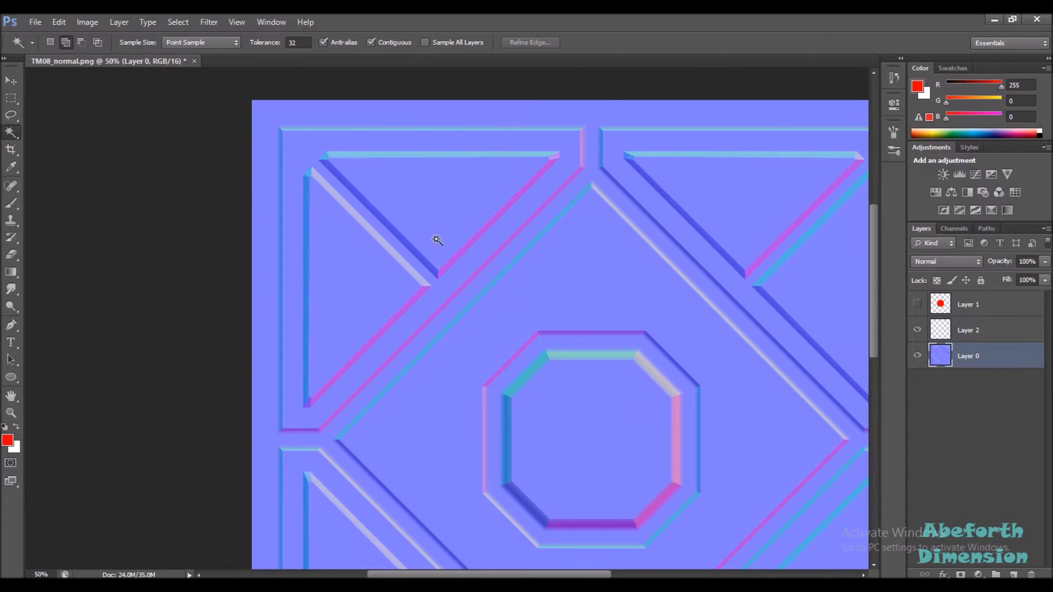
pyautogui.click(370, 256)
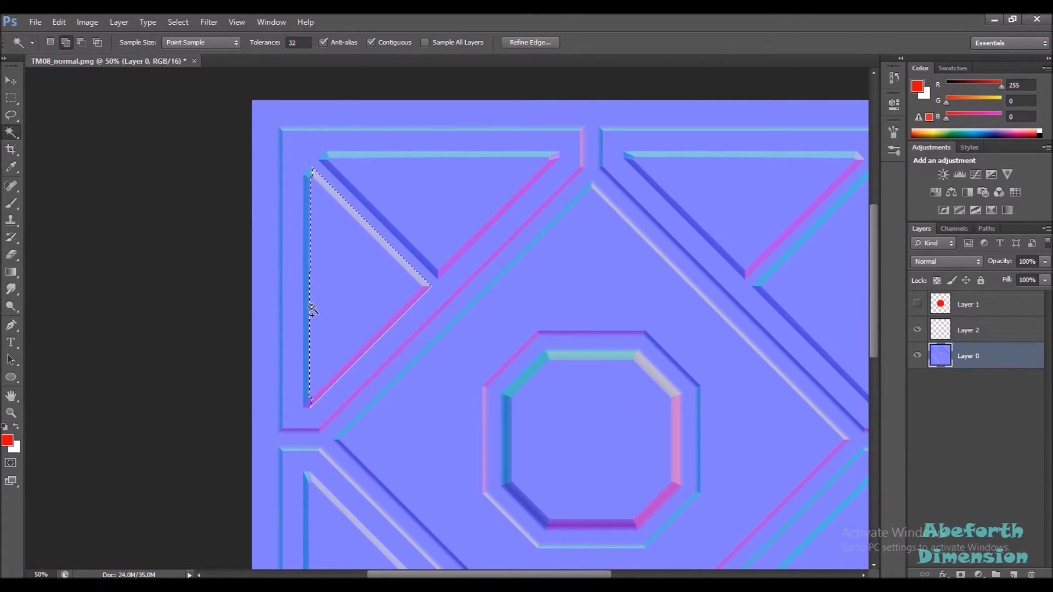
pyautogui.click(309, 173)
# Step: Paint the selected triangle flat yellow on Layer 2
pyautogui.click(939, 324)
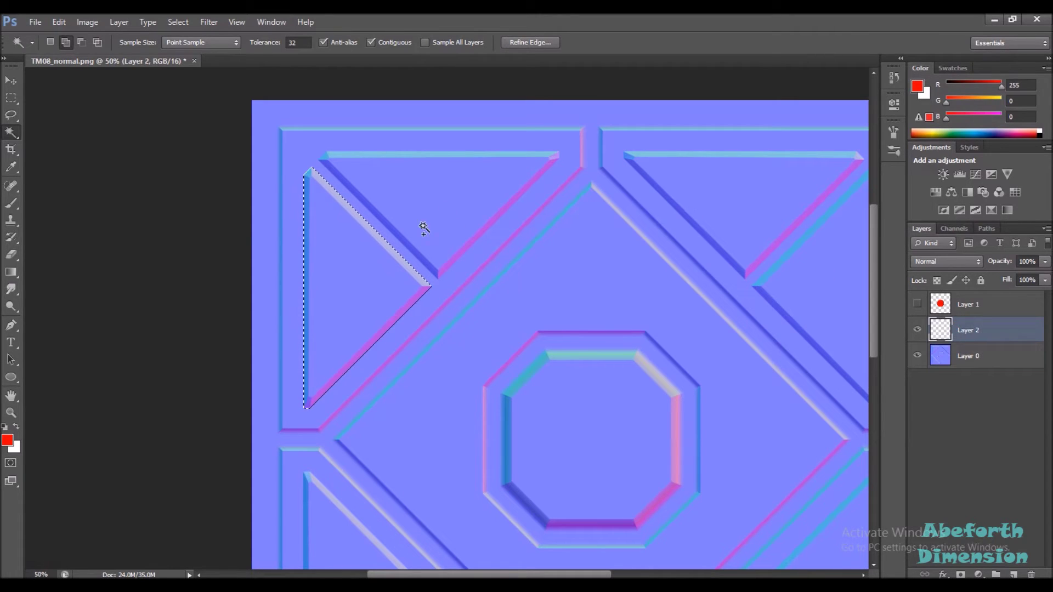
pyautogui.press('b')
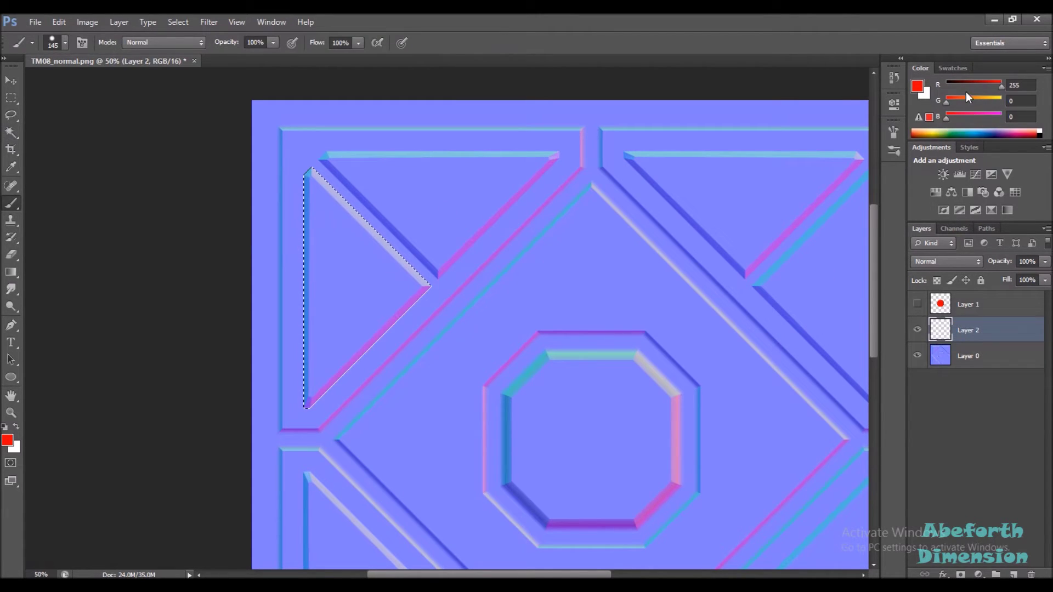
pyautogui.moveTo(947, 105); pyautogui.dragTo(1002, 102)
pyautogui.moveTo(318, 181)
pyautogui.mouseDown()
pyautogui.moveTo(392, 218)
pyautogui.moveTo(650, 266)
pyautogui.moveTo(111, 355)
pyautogui.moveTo(158, 324)
pyautogui.moveTo(275, 351)
pyautogui.moveTo(373, 300)
pyautogui.moveTo(447, 306)
pyautogui.mouseUp()
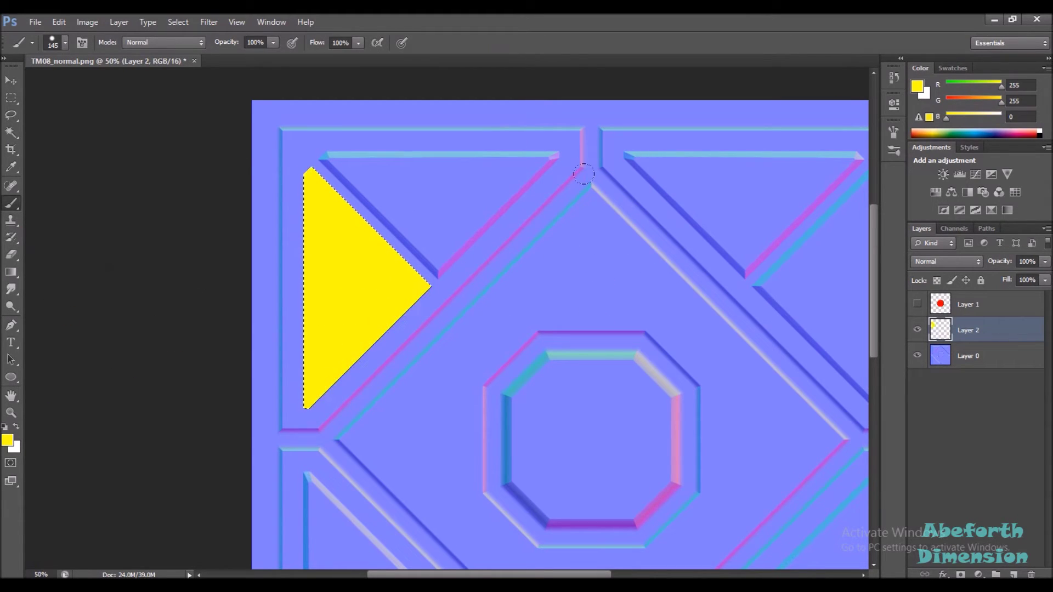
# Step: Zoom out, show the red octagon layer, deselect, and bring in the finished ID map
pyautogui.hotkey('ctrl', '-')
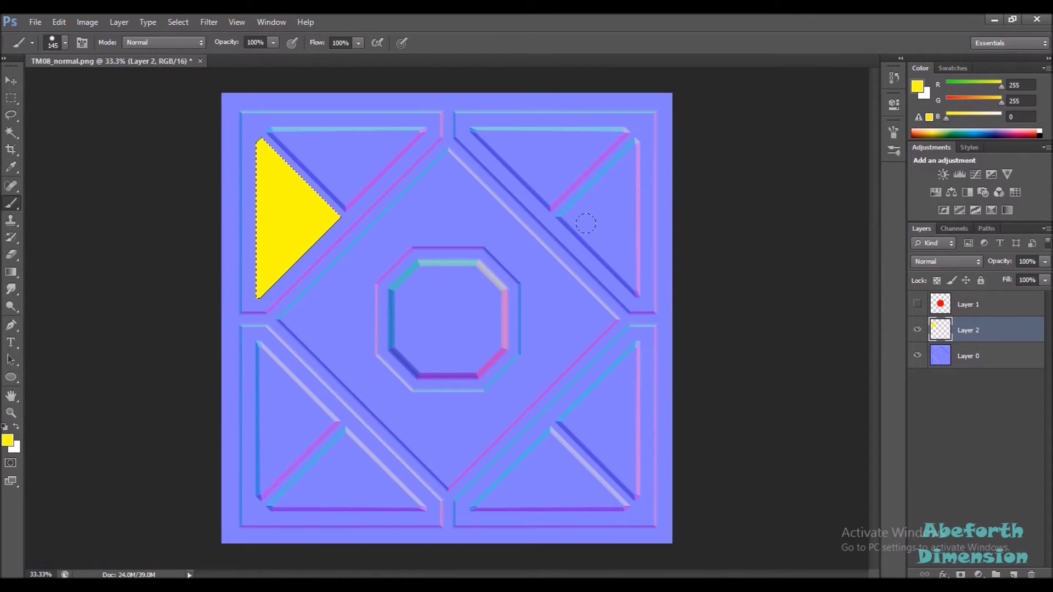
pyautogui.click(917, 304)
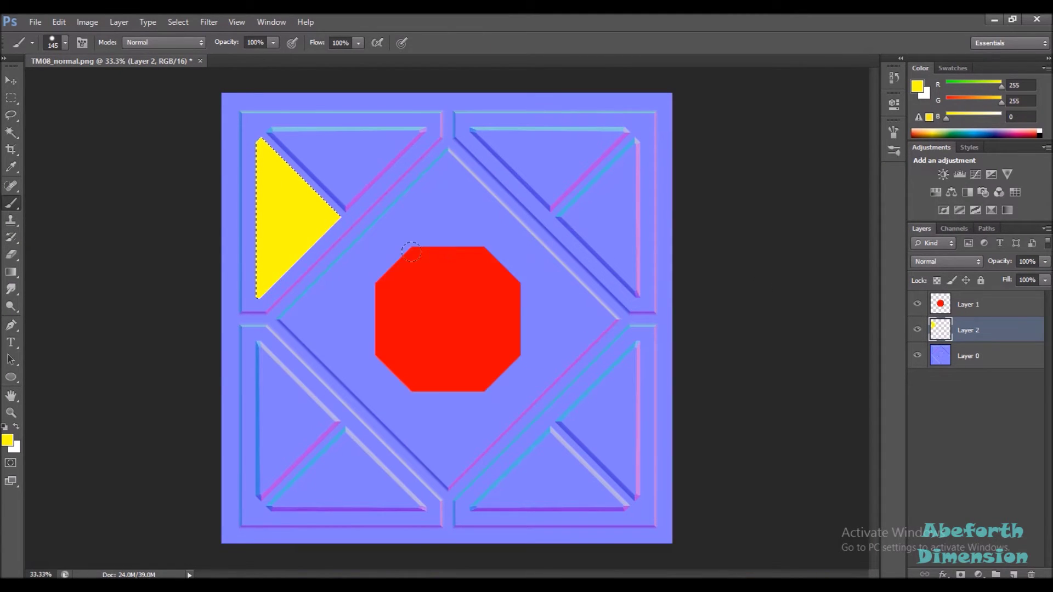
pyautogui.hotkey('ctrl', 'd')
pyautogui.click(11, 80)
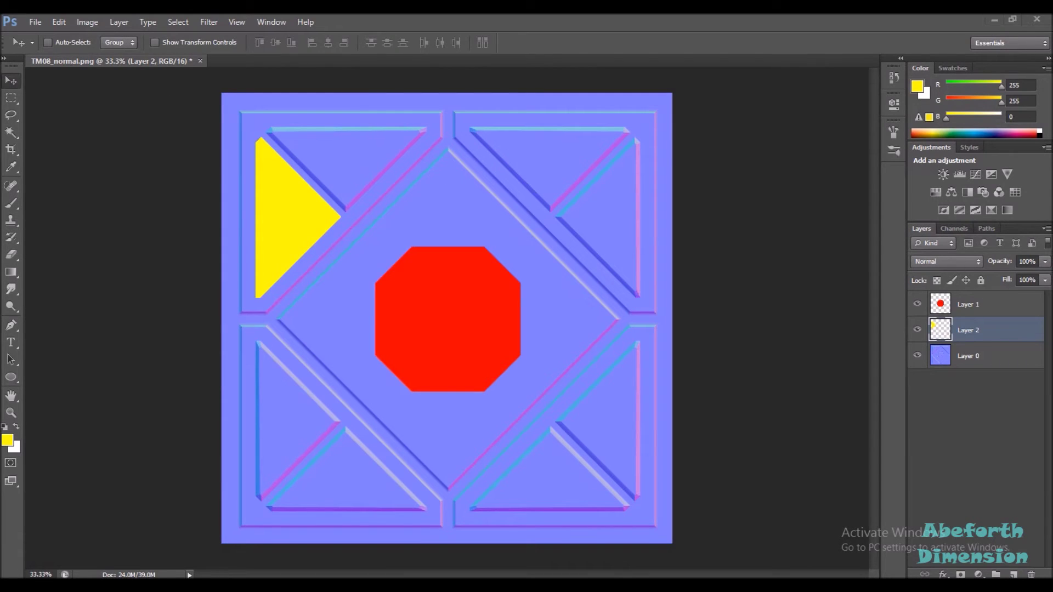
pyautogui.moveTo(419, 219); pyautogui.dragTo(399, 82)
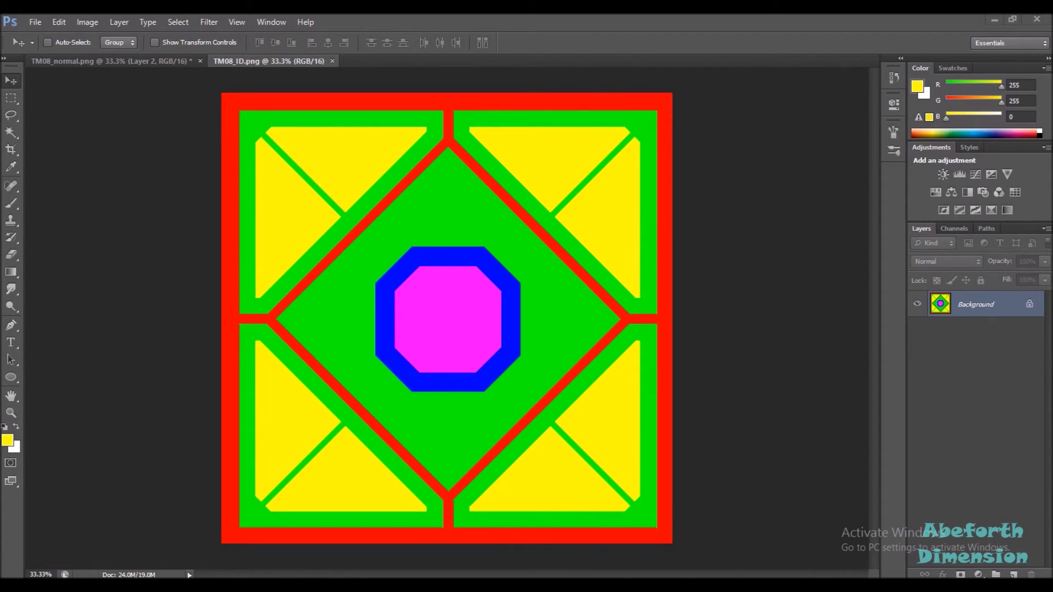
# Step: Return to Photoshop with TM08_ID.png and uv.jpg open as documents
pyautogui.click(367, 67)
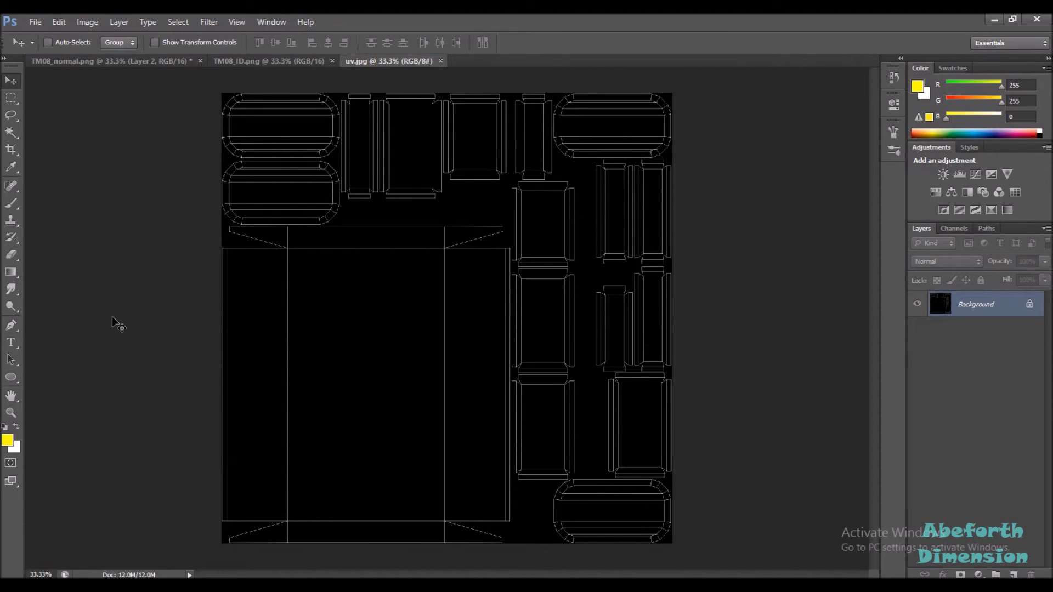
# Step: Invert the uv.jpg red channel and use Levels to darken the lines on white
pyautogui.hotkey('ctrl', '3')
pyautogui.hotkey('ctrl', 'i')
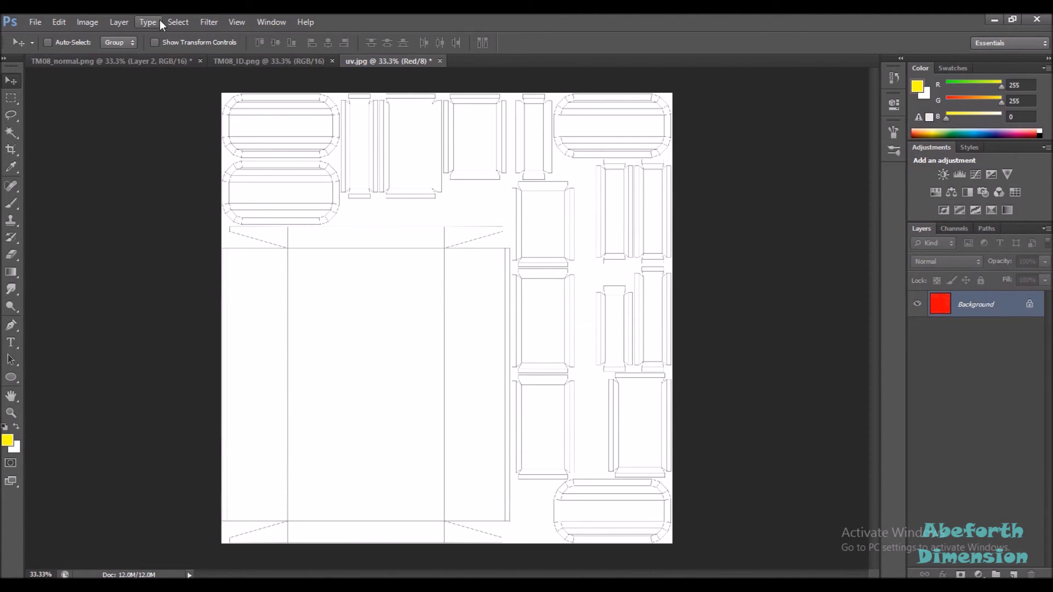
pyautogui.click(119, 22)
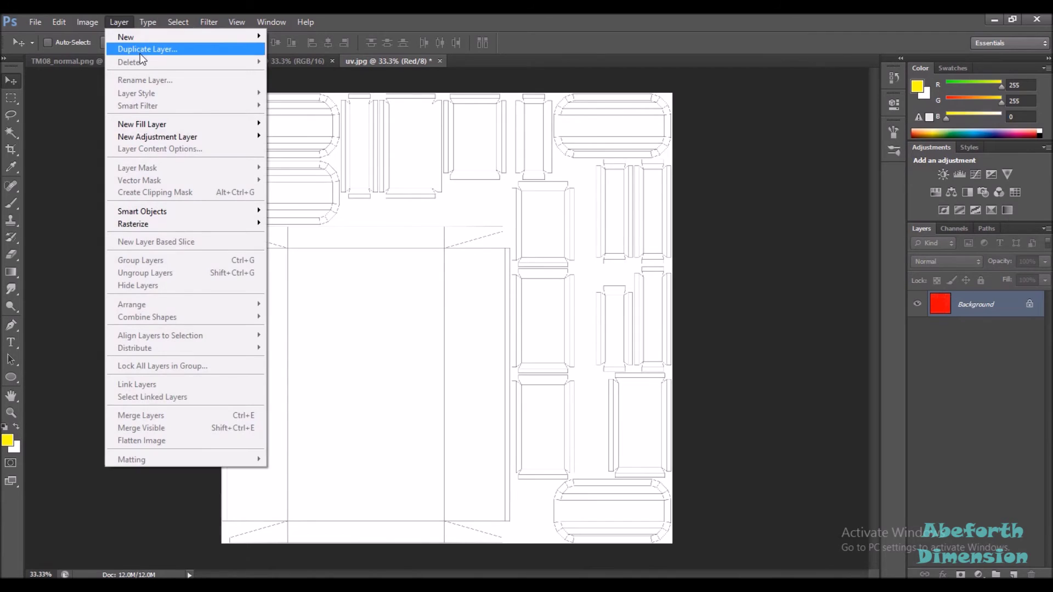
pyautogui.moveTo(130, 54)
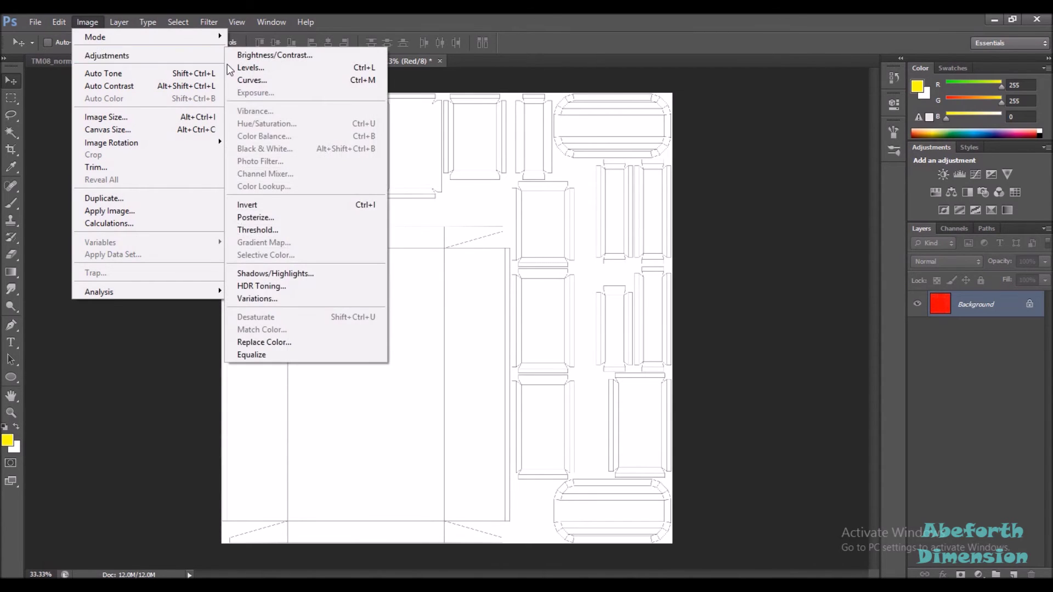
pyautogui.click(243, 72)
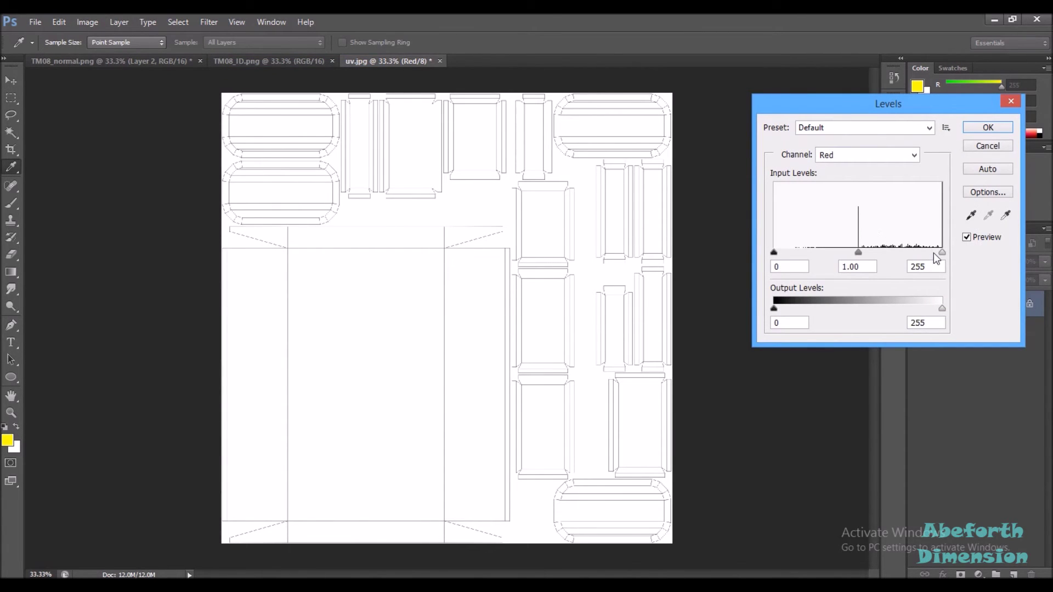
pyautogui.moveTo(942, 252); pyautogui.dragTo(956, 237)
pyautogui.moveTo(774, 253)
pyautogui.mouseDown()
pyautogui.moveTo(853, 252)
pyautogui.moveTo(775, 253)
pyautogui.mouseUp()
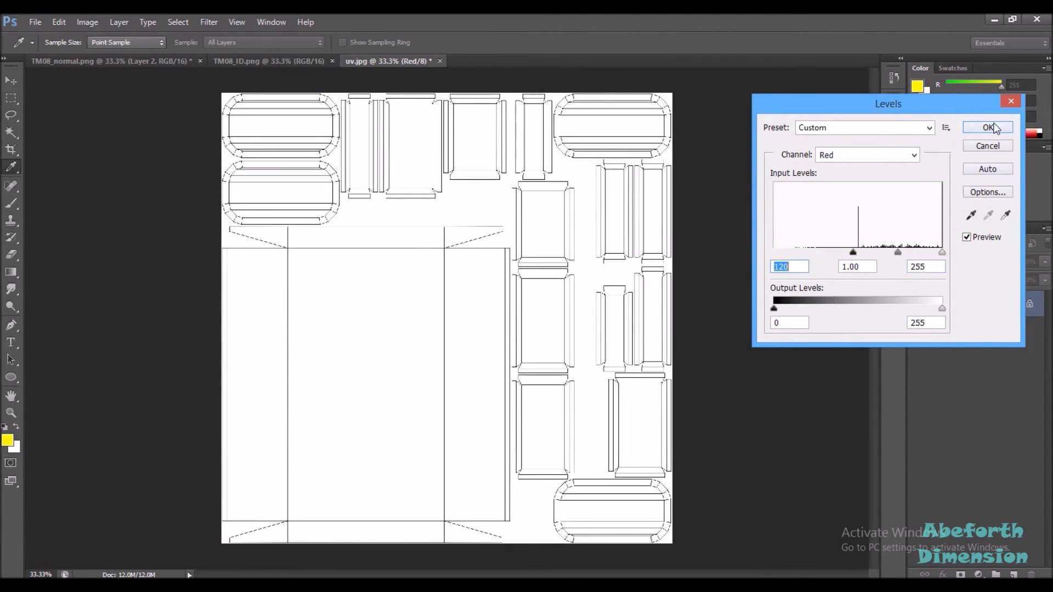
pyautogui.click(988, 128)
# Step: Zoom in on the layout and pan to the UV islands on the right
pyautogui.press('v')
pyautogui.hotkey('ctrl', '+')
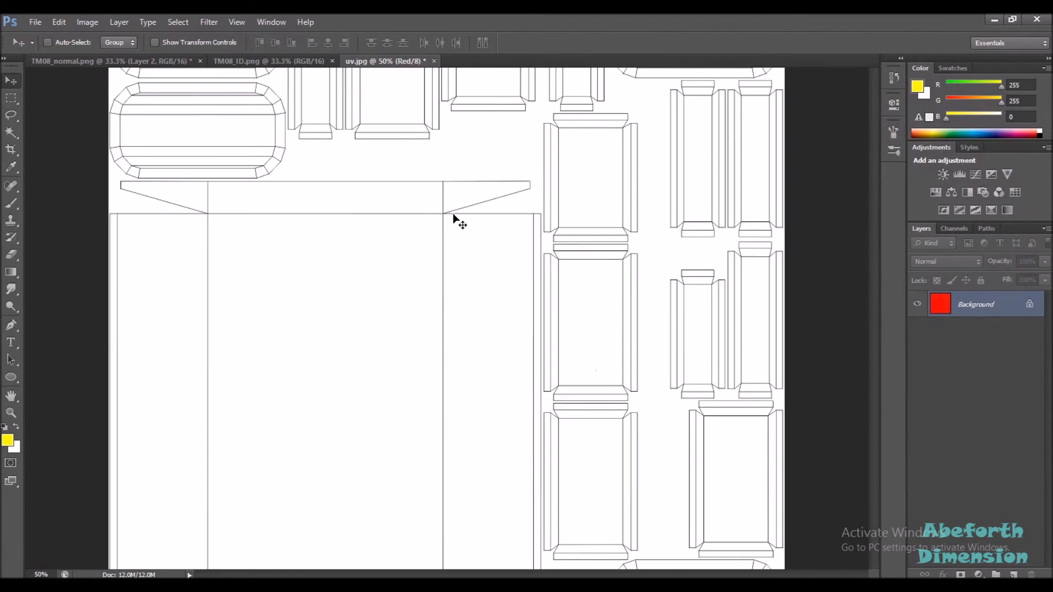
pyautogui.hotkey('ctrl', '+')
pyautogui.moveTo(486, 207); pyautogui.dragTo(300, 368)
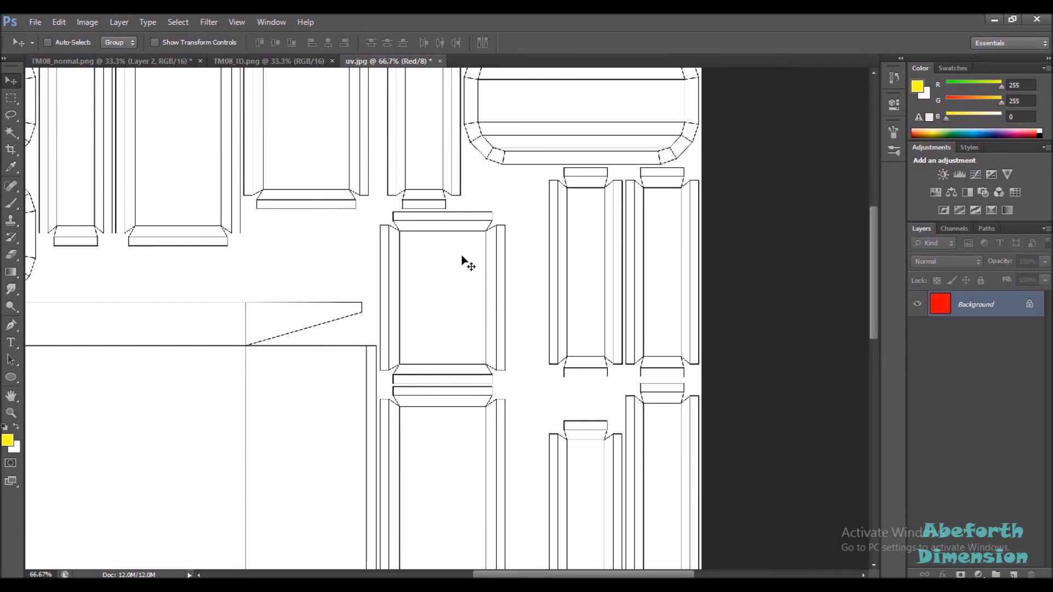
# Step: Pan around the inverted UV layout, fit it in view, then open test3.png
pyautogui.moveTo(393, 330); pyautogui.dragTo(687, 172)
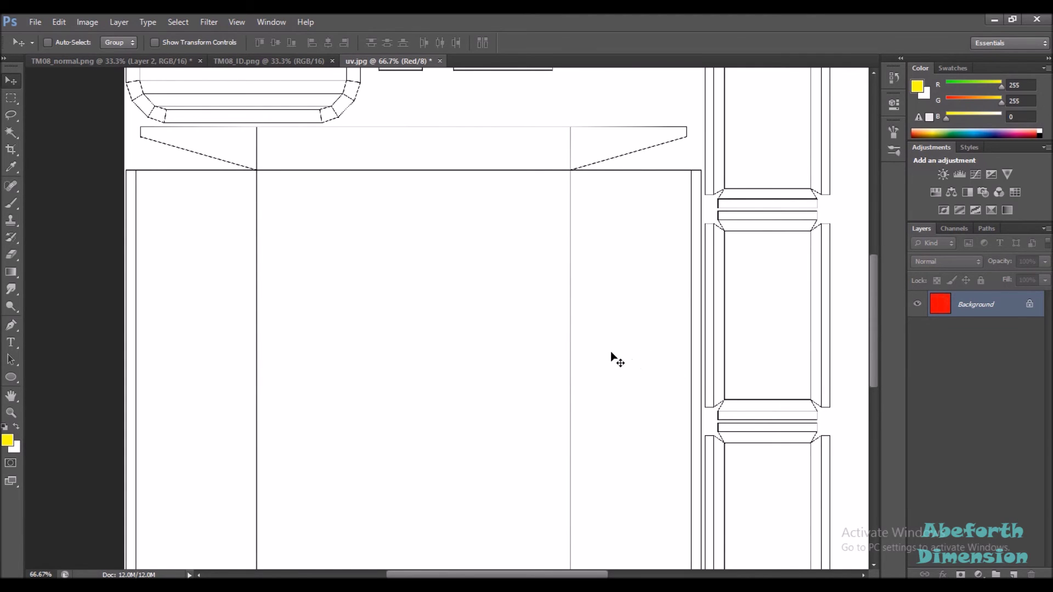
pyautogui.moveTo(543, 315); pyautogui.dragTo(437, 232)
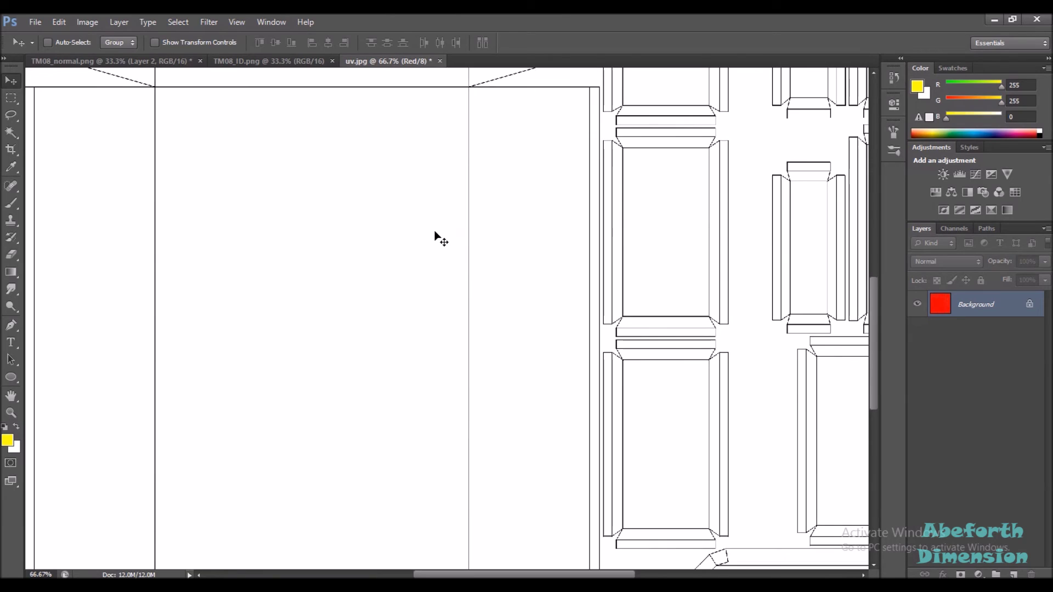
pyautogui.hotkey('ctrl', '-')
pyautogui.hotkey('ctrl', '-')
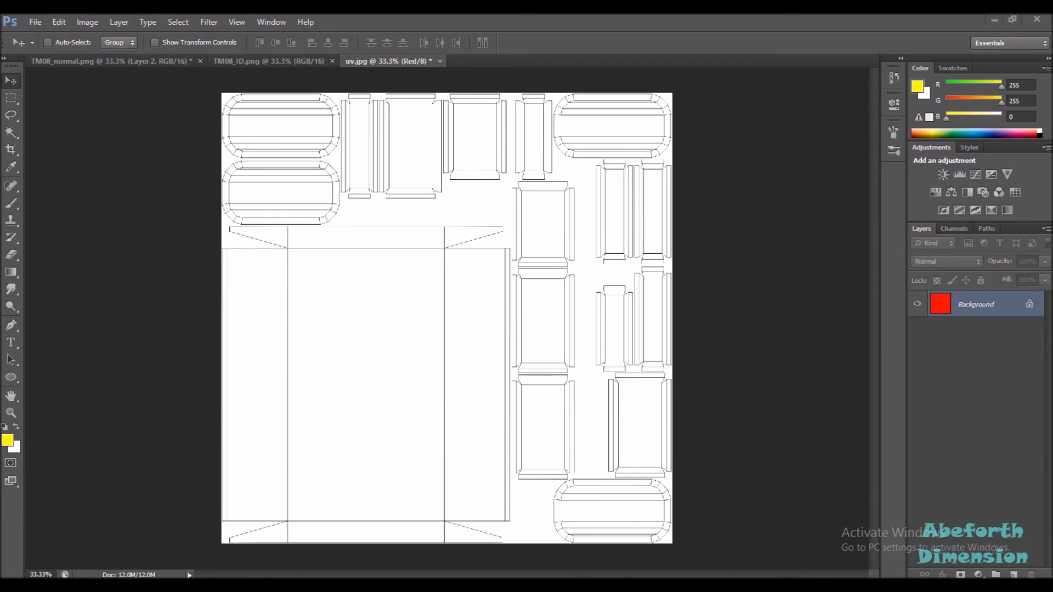
pyautogui.moveTo(525, 186); pyautogui.dragTo(481, 60)
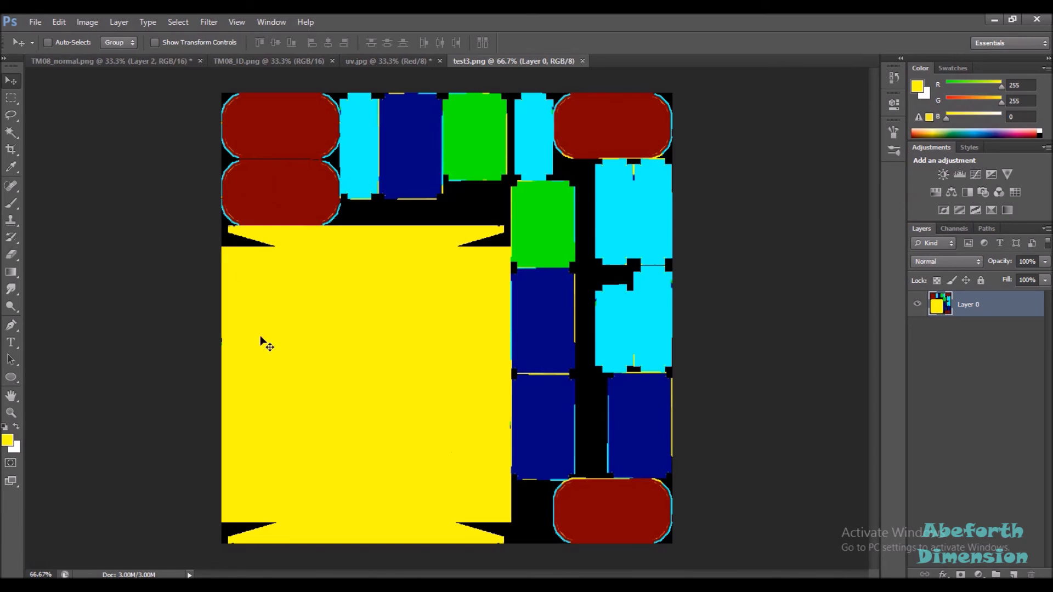
# Step: Inspect test3.png's yellow block and blue column edges up close, then return to uv.jpg
pyautogui.hotkey('ctrl', '+')
pyautogui.hotkey('ctrl', '+')
pyautogui.hotkey('ctrl', '+')
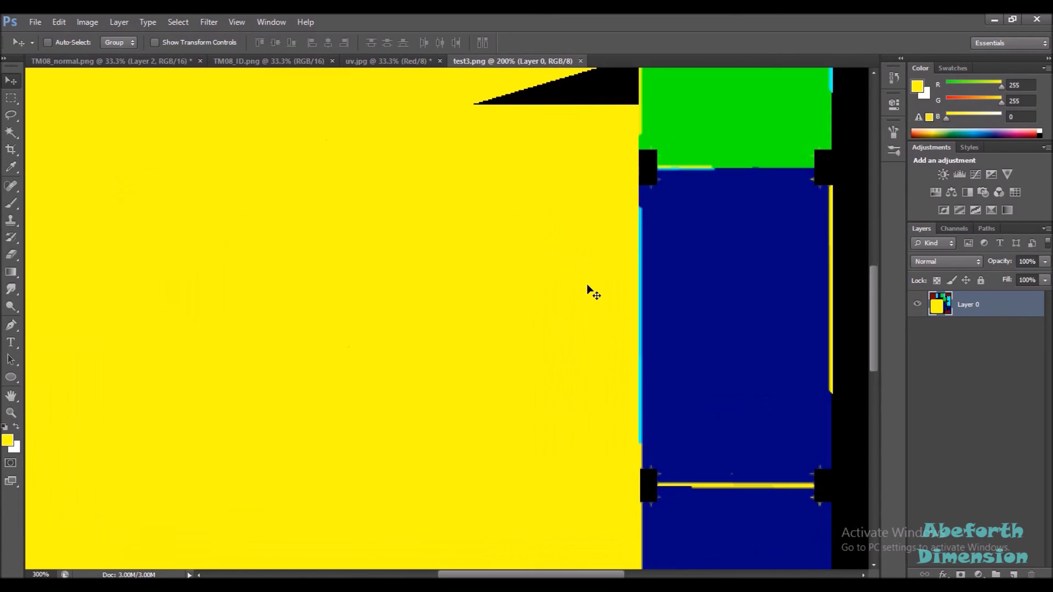
pyautogui.moveTo(587, 289); pyautogui.dragTo(252, 264)
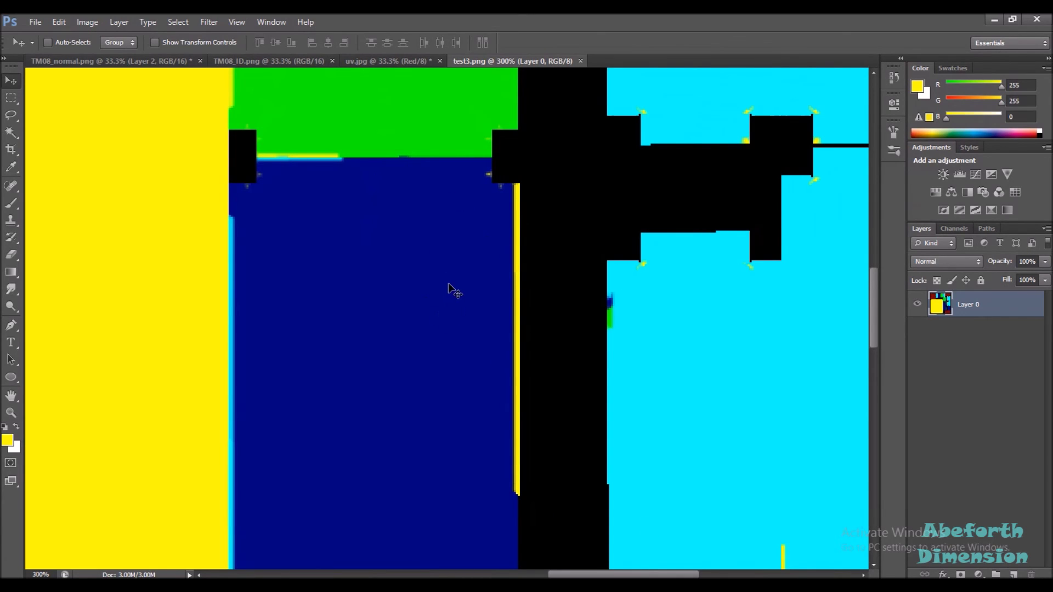
pyautogui.scroll(-1, 453, 299)
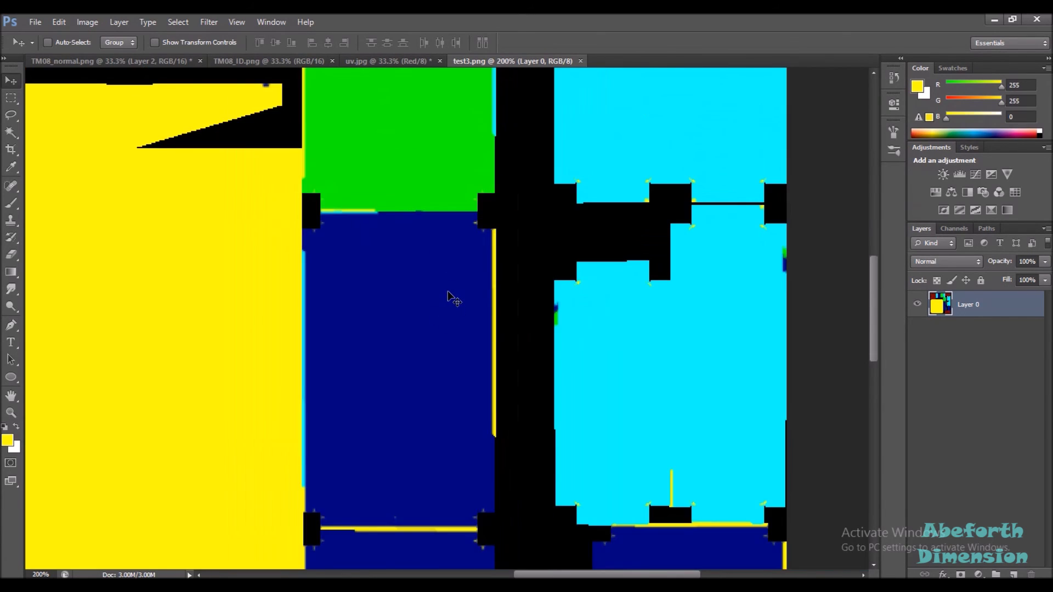
pyautogui.scroll(-2, 453, 299)
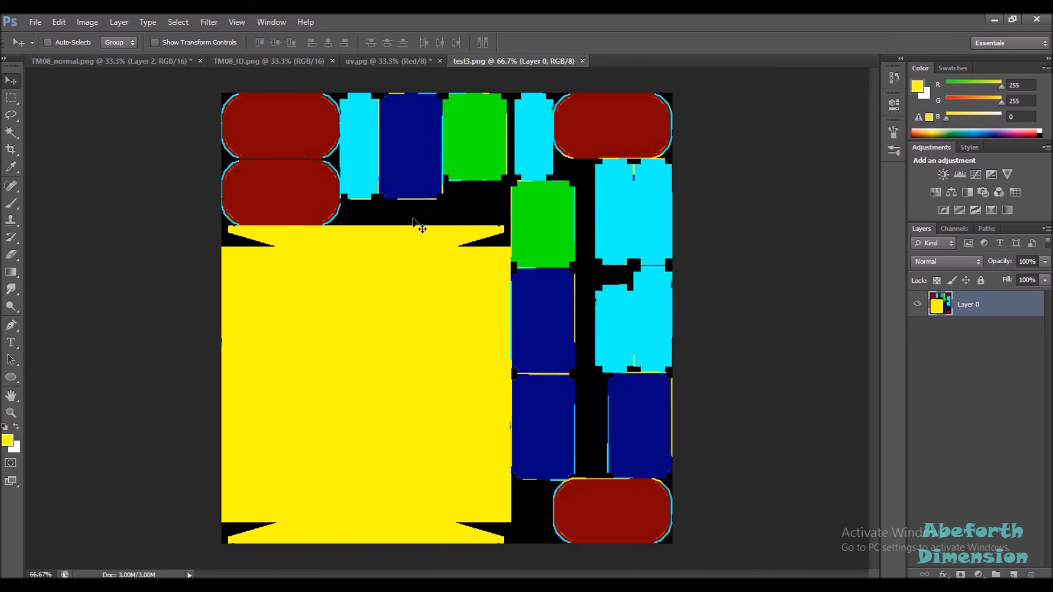
pyautogui.click(366, 63)
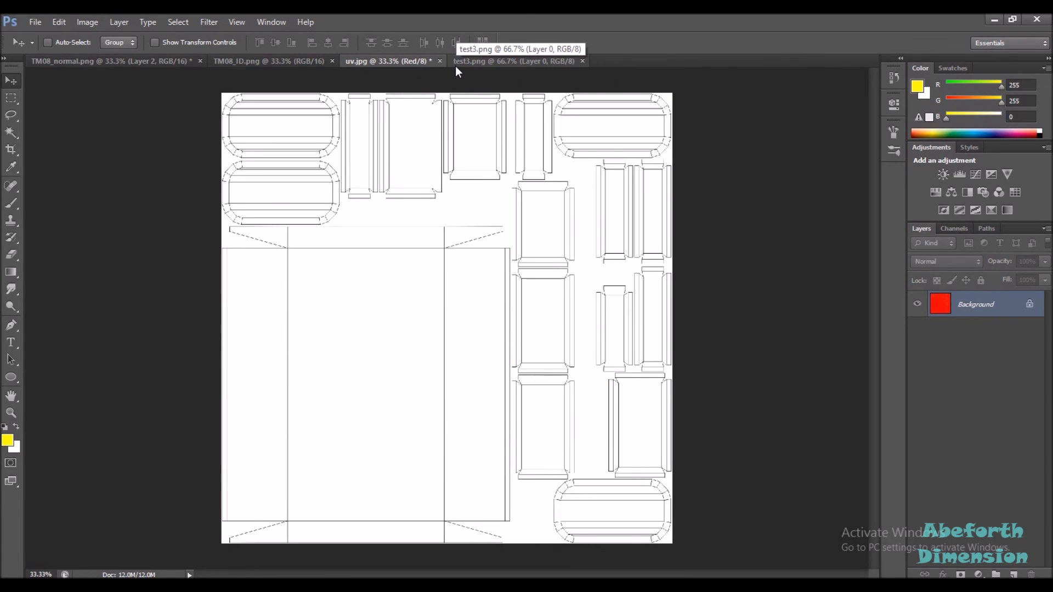
# Step: Flip between TM08_ID.png, uv.jpg and test3.png to compare them, ending on test3.png
pyautogui.click(258, 64)
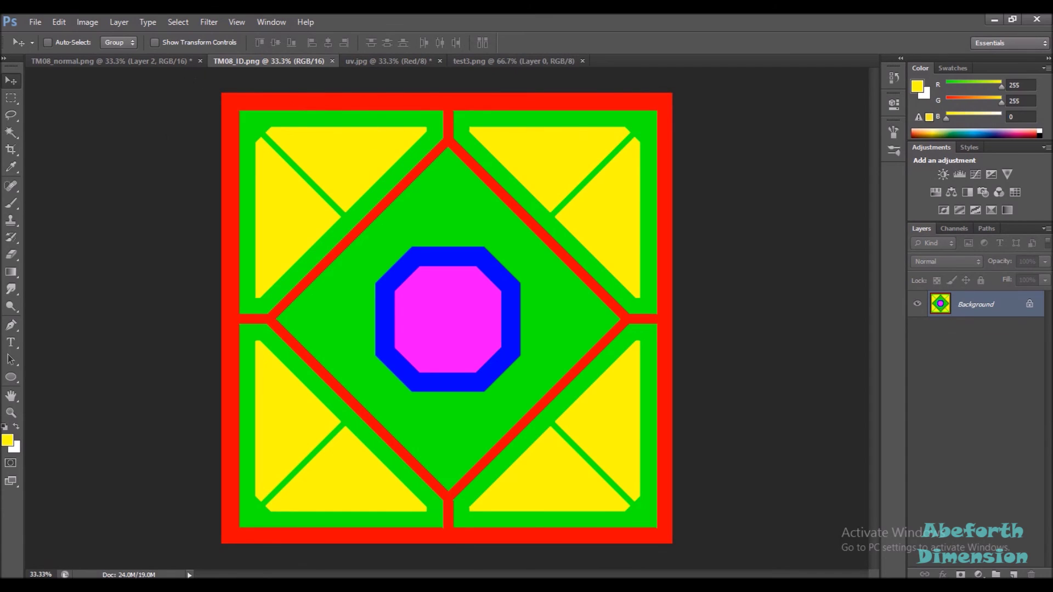
pyautogui.click(368, 62)
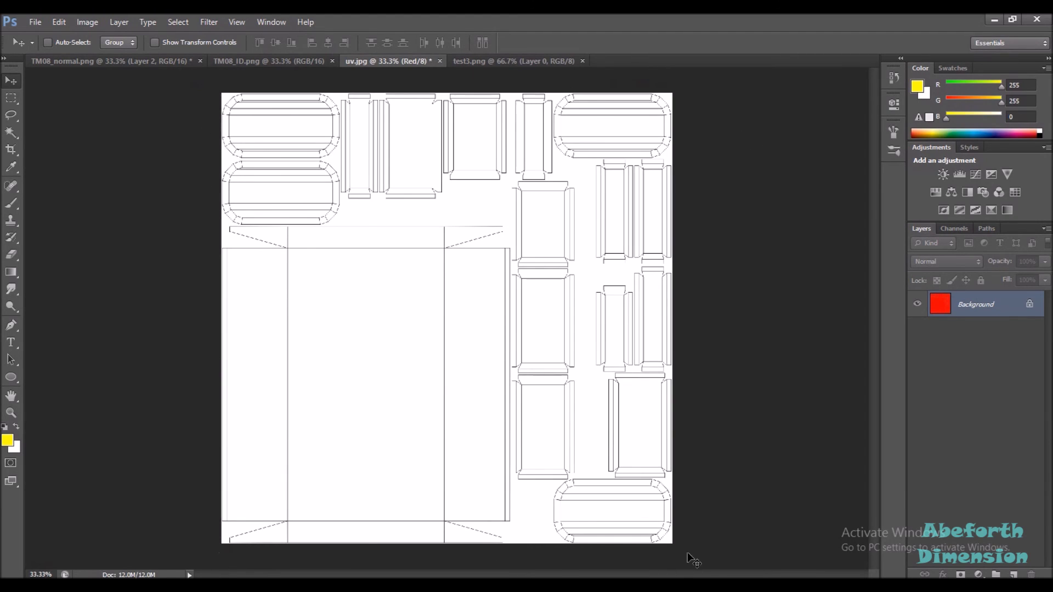
pyautogui.click(519, 62)
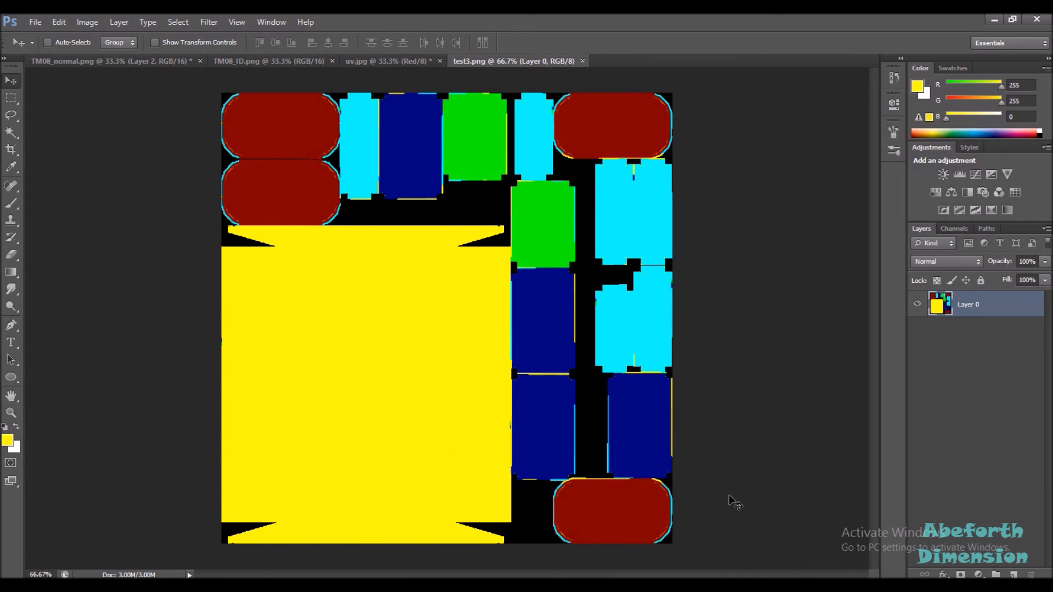